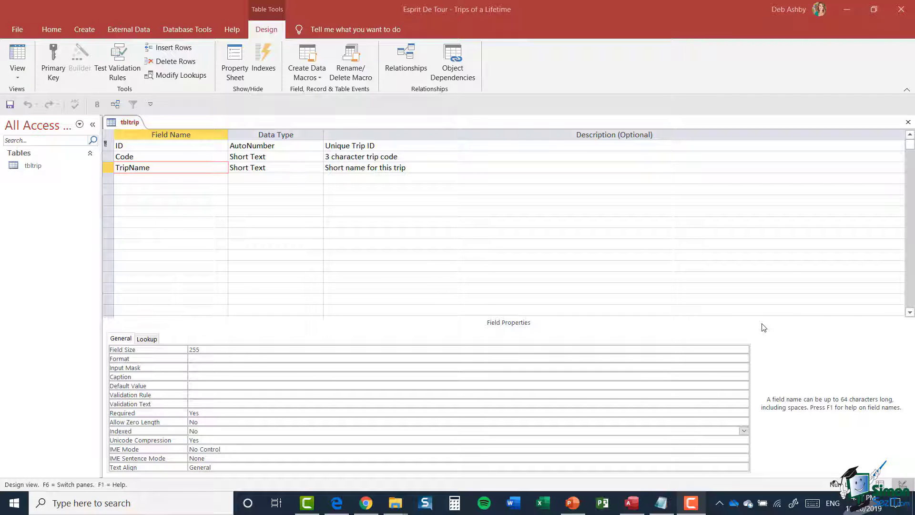
# Switch to the Notepad trip notes, examine the activity level entry, and return to the table design.
pyautogui.click(661, 503)
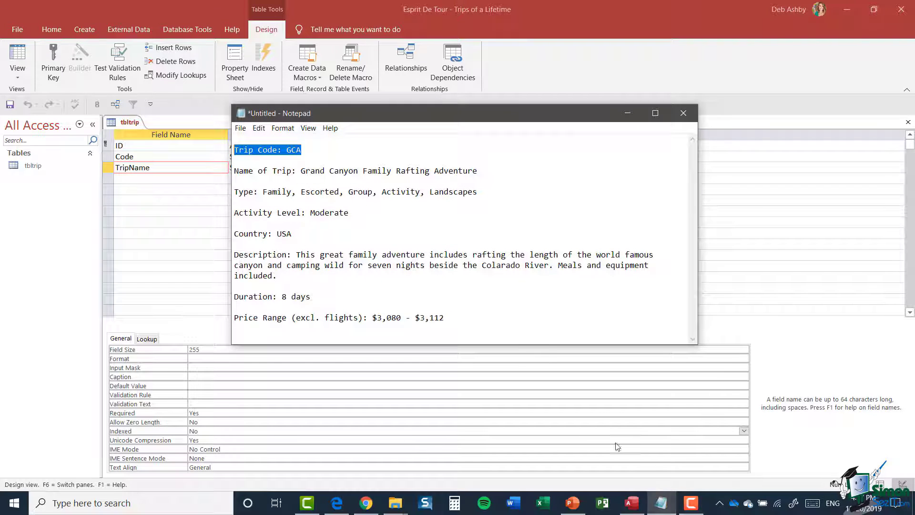
pyautogui.click(278, 214)
pyautogui.click(321, 213)
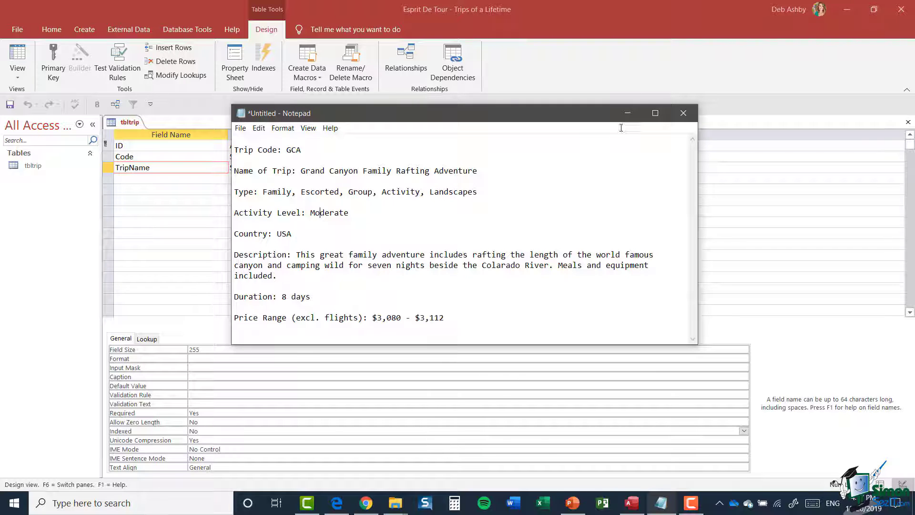
pyautogui.click(628, 113)
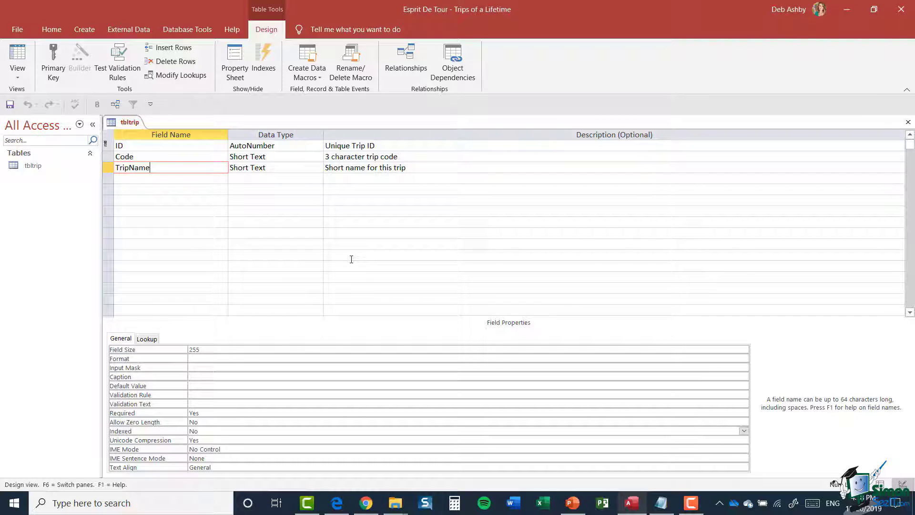
# Add a new field named ActivityLevel below TripName in the tbltrip table design.
pyautogui.click(130, 178)
pyautogui.write('A')
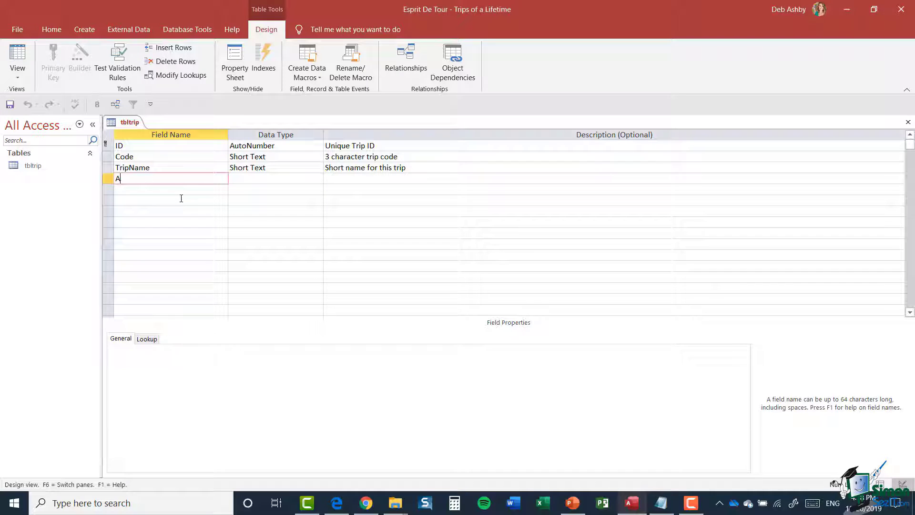
pyautogui.write('ctivityLevel')
pyautogui.press('Tab')
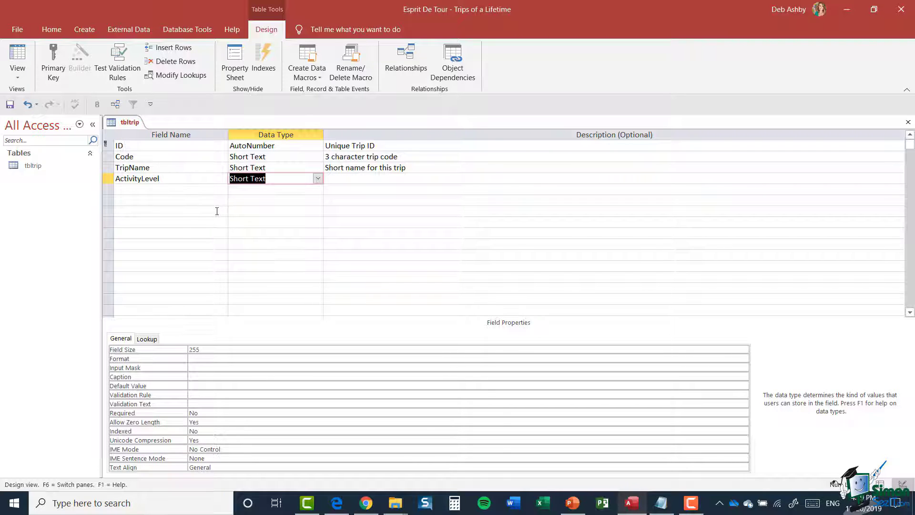
# Start the Lookup Wizard for the ActivityLevel field and choose to type in the lookup values manually.
pyautogui.click(318, 179)
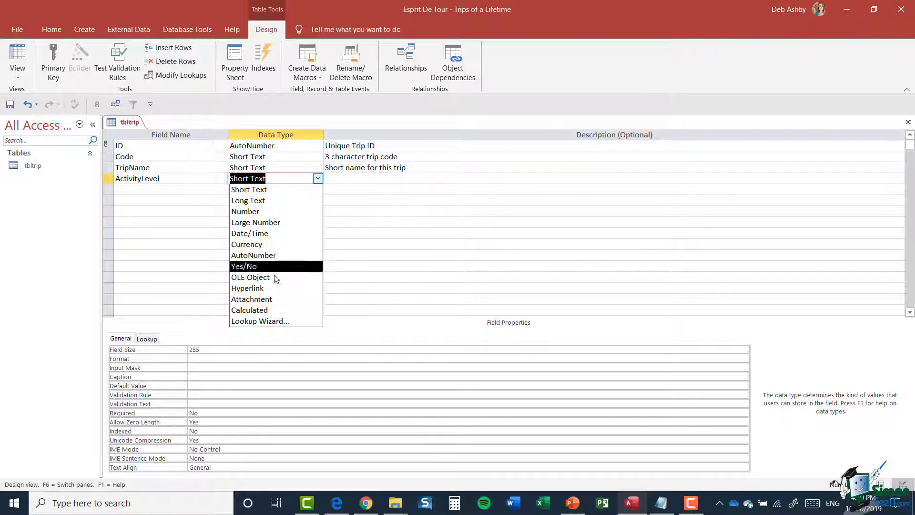
pyautogui.click(299, 322)
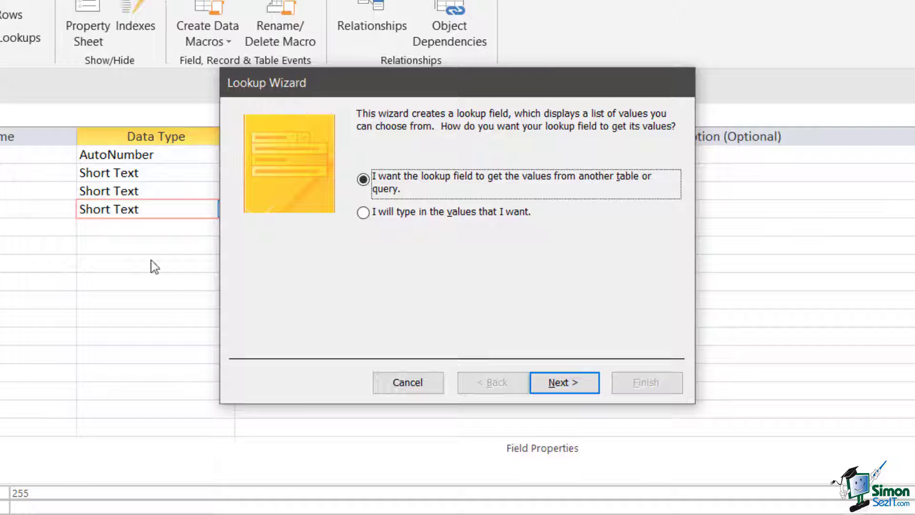
pyautogui.click(363, 212)
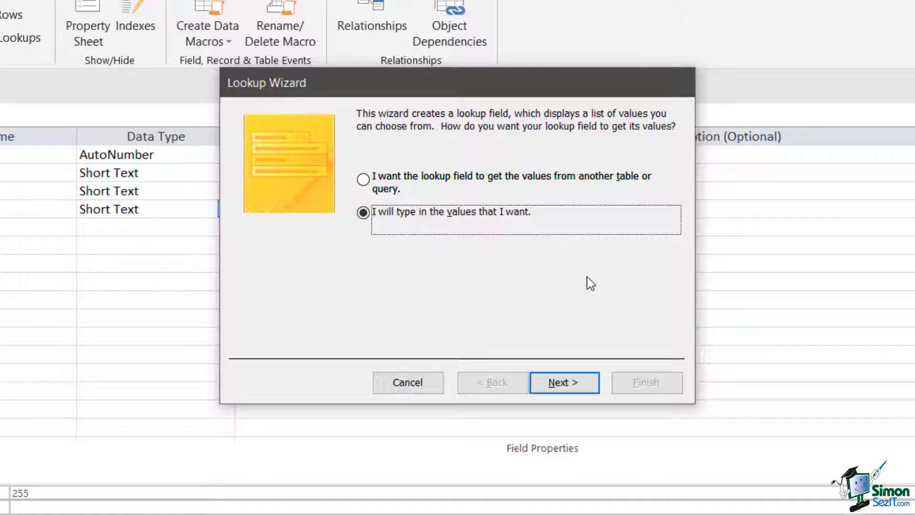
pyautogui.click(575, 388)
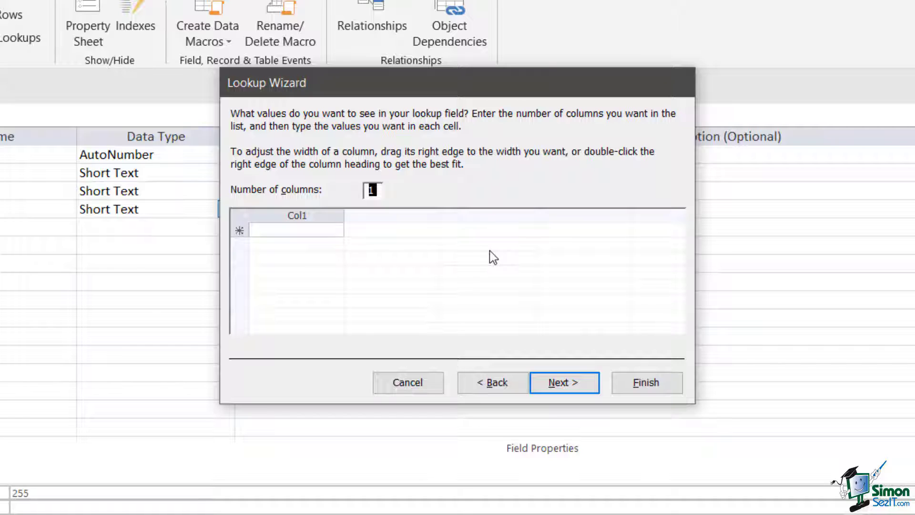
# Enter Leisurely, Moderate and Challenging as the values of the single lookup column.
pyautogui.click(300, 233)
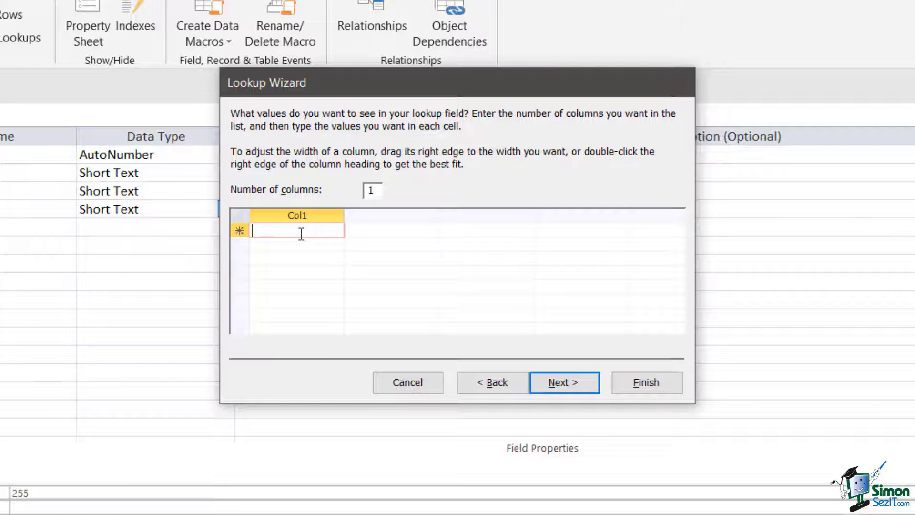
pyautogui.write('Leisurely')
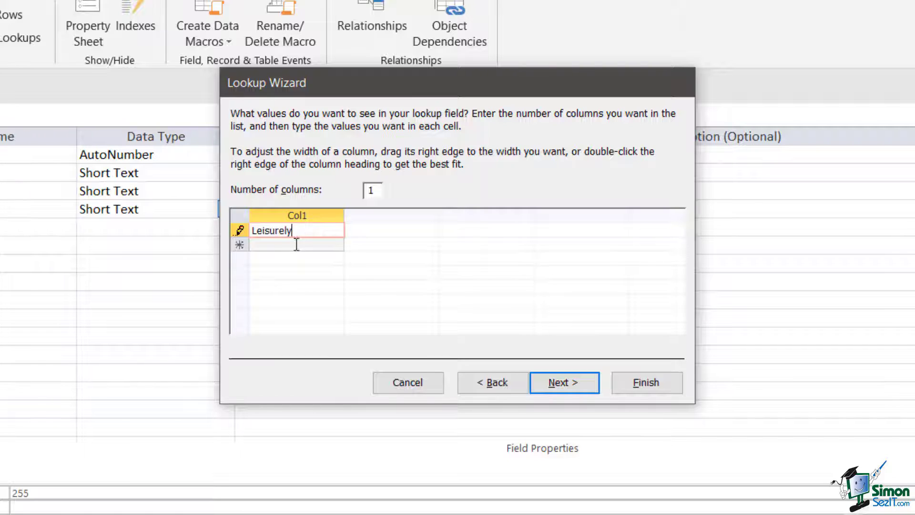
pyautogui.click(295, 245)
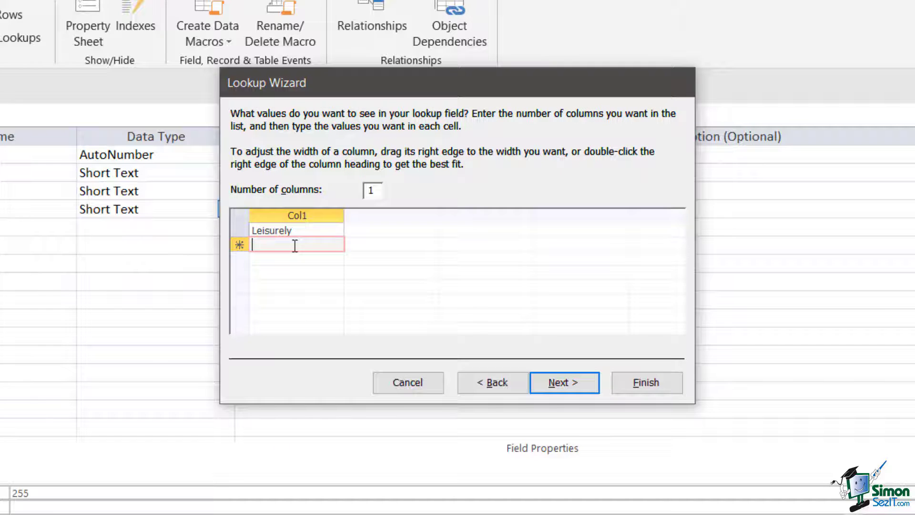
pyautogui.write('Moderaate')
pyautogui.press('BackSpace')
pyautogui.press('BackSpace')
pyautogui.press('BackSpace')
pyautogui.write('te')
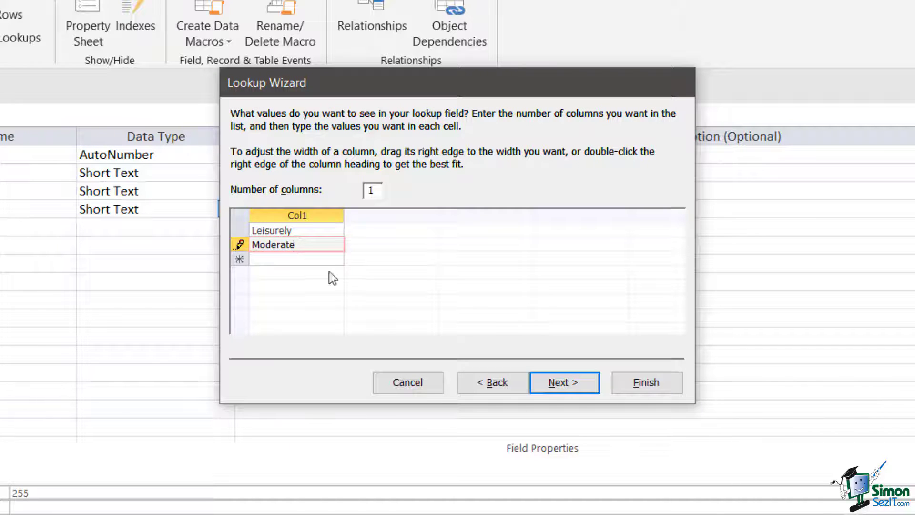
pyautogui.click(291, 260)
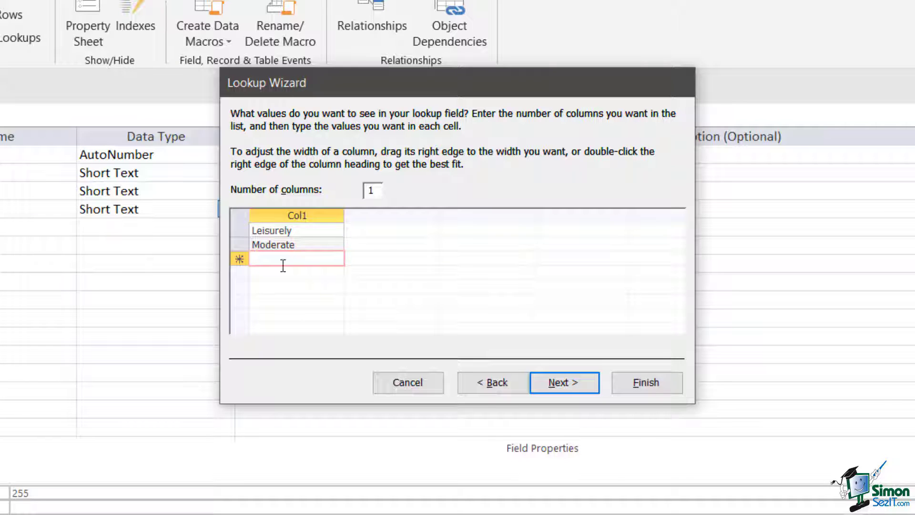
pyautogui.write('Challenging')
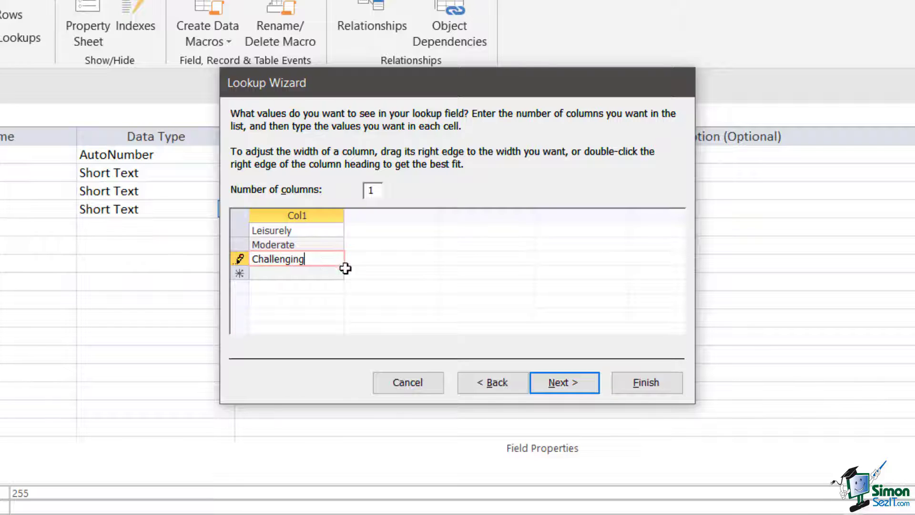
# Limit entries to the list for the ActivityLevel lookup and finish the wizard.
pyautogui.click(558, 387)
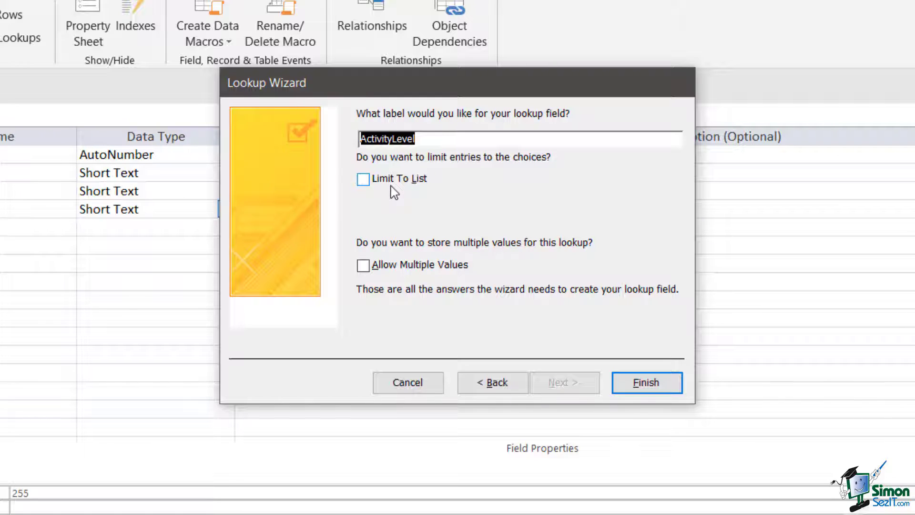
pyautogui.click(363, 180)
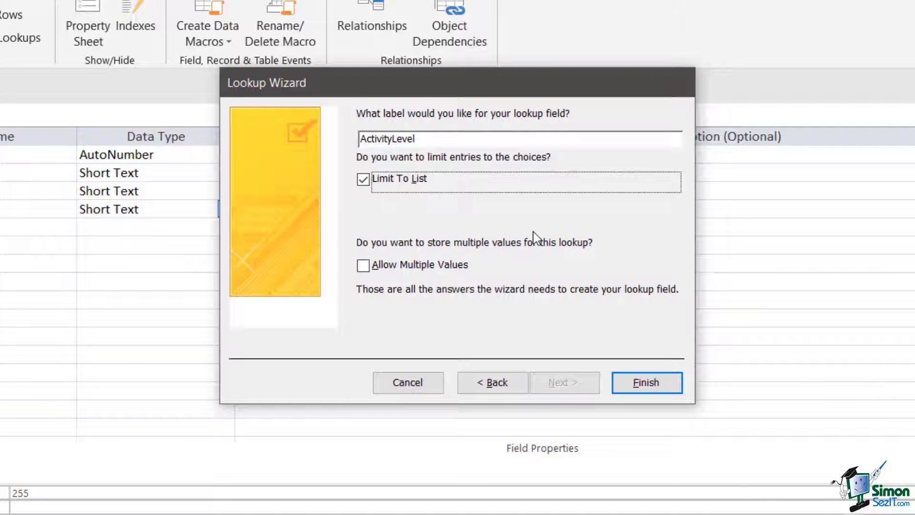
pyautogui.click(642, 384)
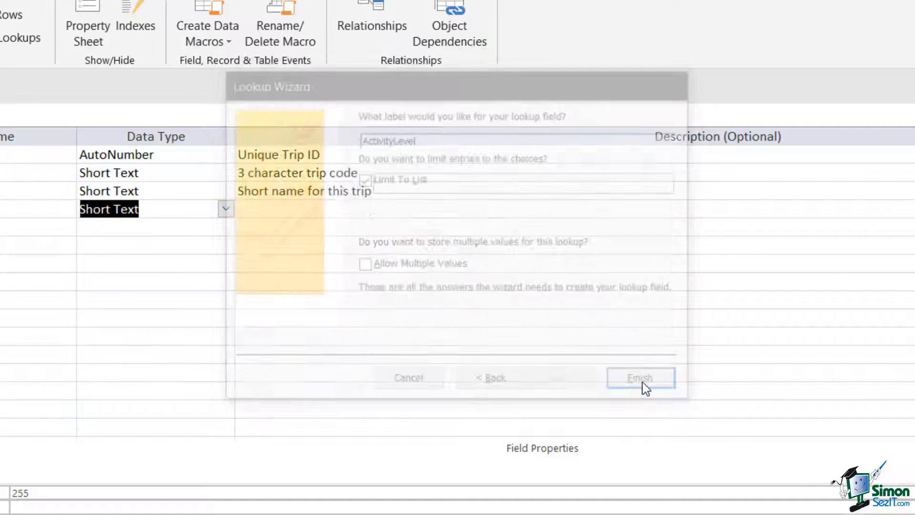
# Describe the ActivityLevel field as "Indicator of how active this trip is".
pyautogui.click(348, 180)
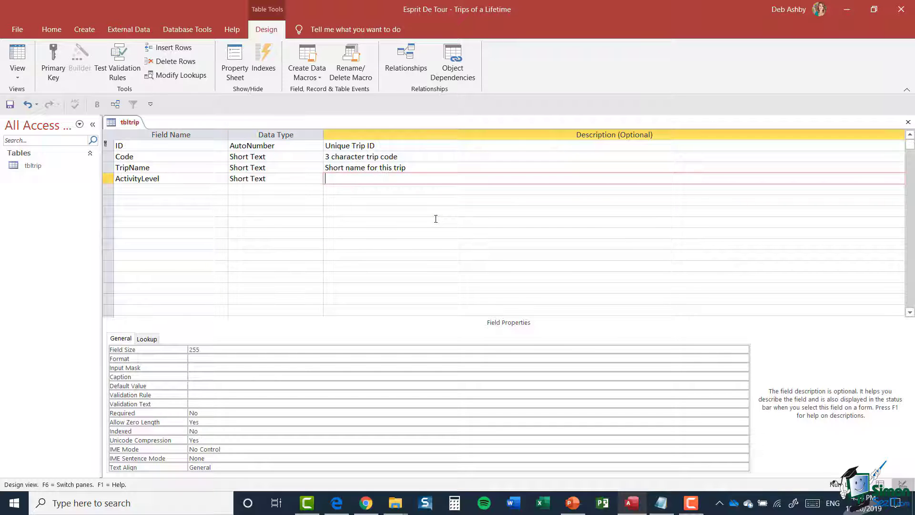
pyautogui.write('Indicator of how active this trip is')
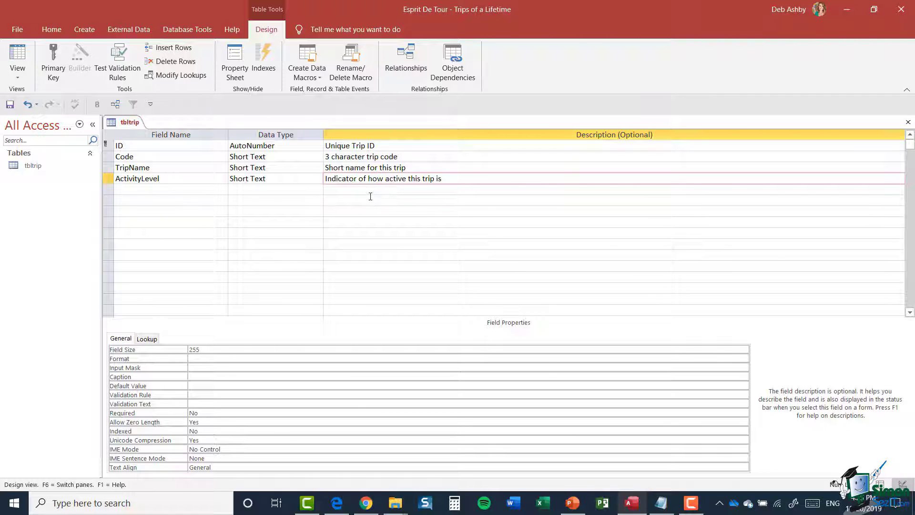
pyautogui.click(371, 197)
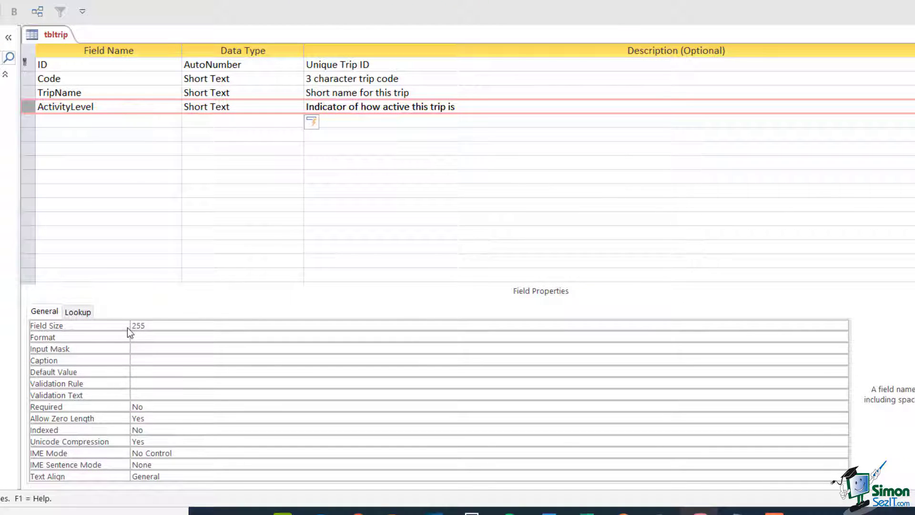
# Set the ActivityLevel field size to 30 and make the field required.
pyautogui.click(152, 327)
pyautogui.write('30')
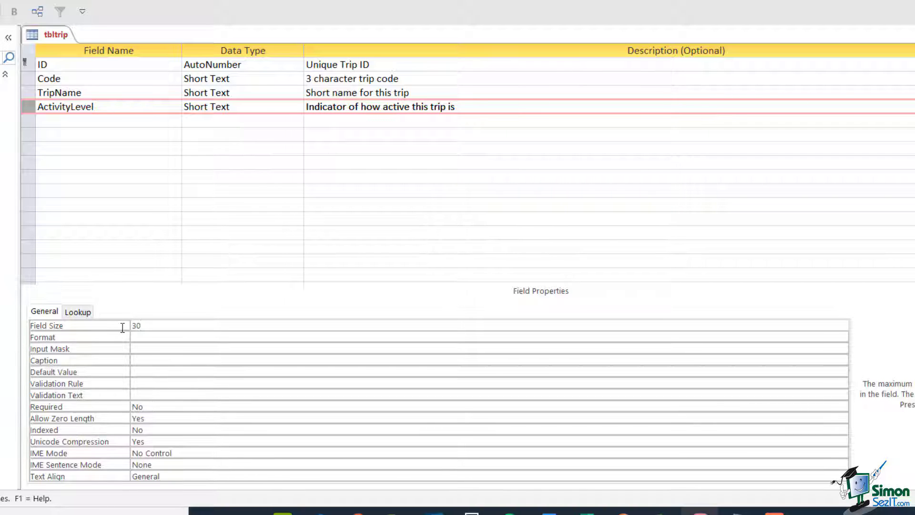
pyautogui.click(110, 408)
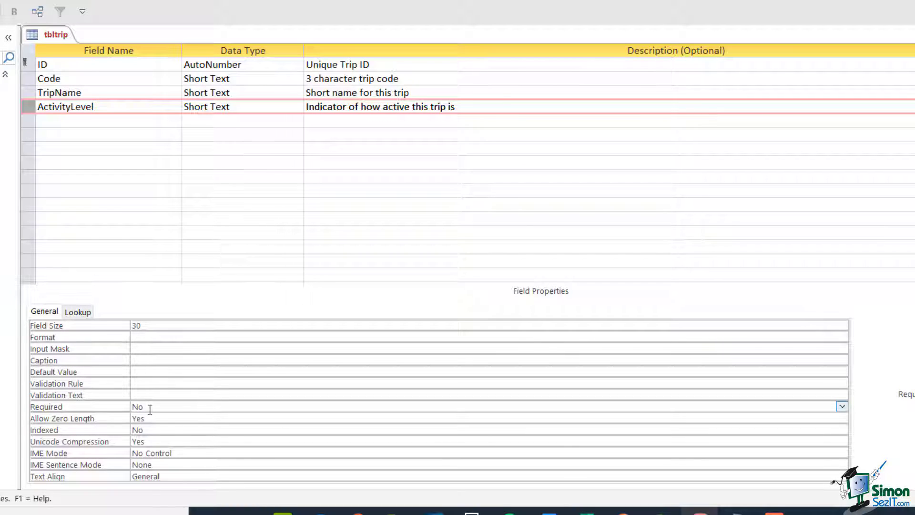
pyautogui.click(841, 406)
pyautogui.click(788, 419)
# Set the Indexed property of the ActivityLevel field to Yes (Duplicates OK).
pyautogui.click(153, 430)
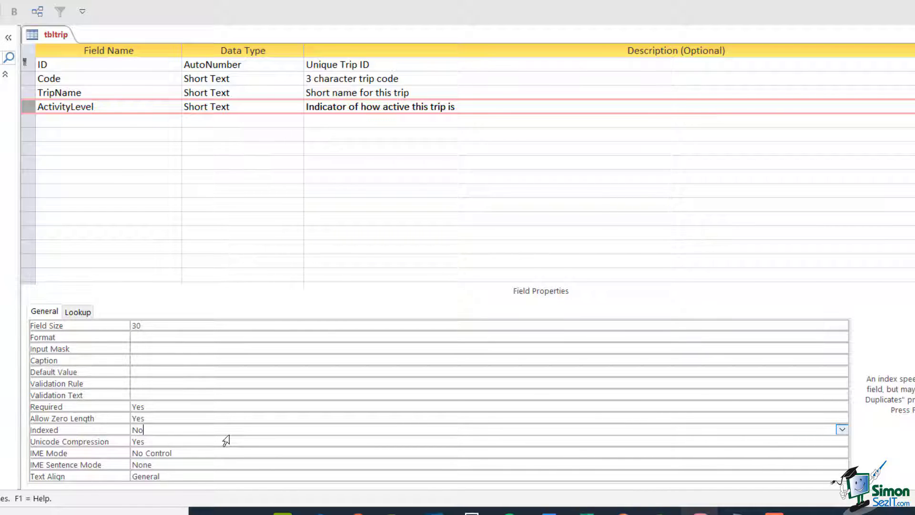
pyautogui.click(841, 429)
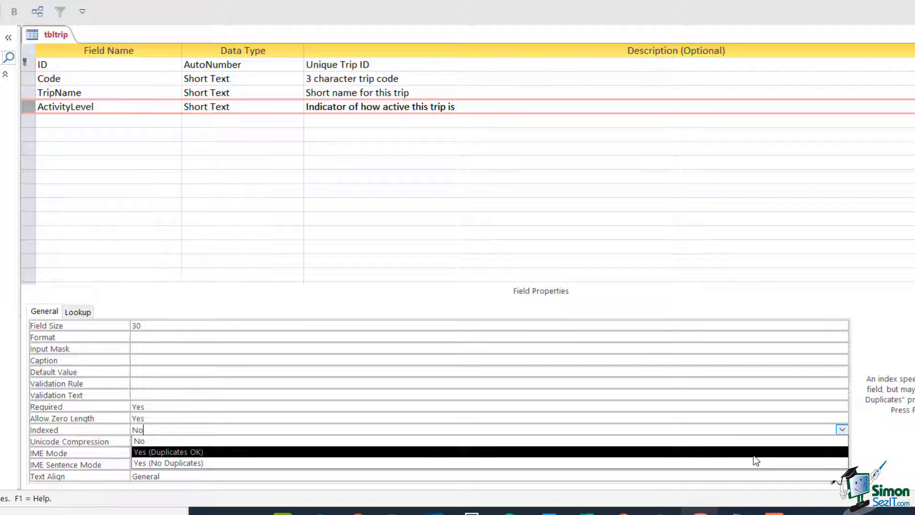
pyautogui.click(754, 457)
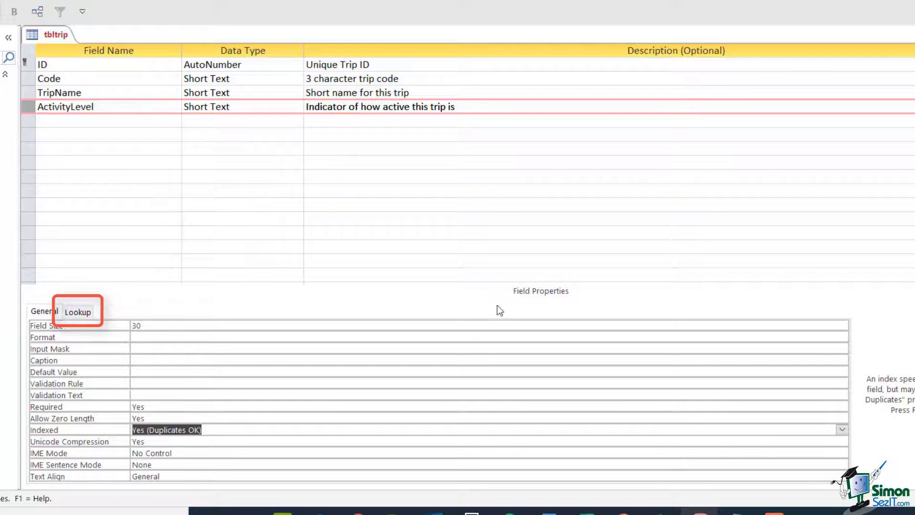
# Add "Leisurely - Moderate" to the ActivityLevel lookup's row source between "Moderate" and "Challenging".
pyautogui.click(81, 310)
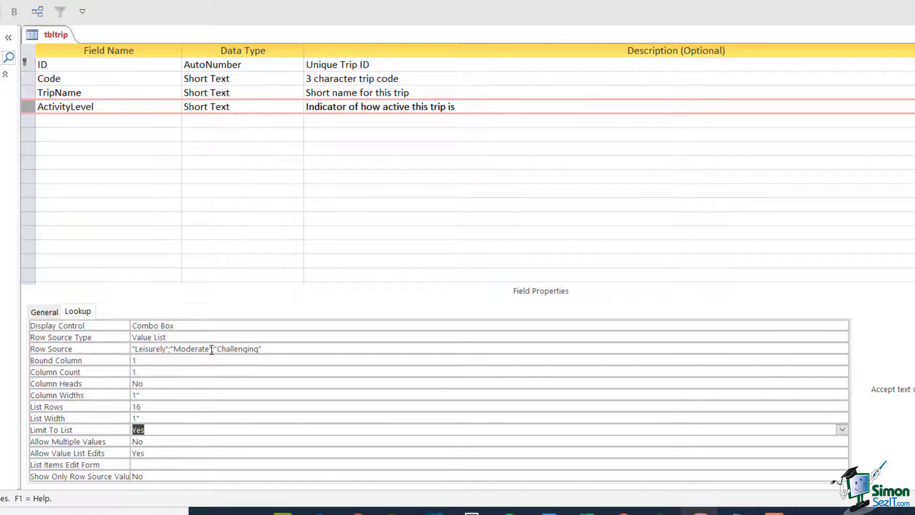
pyautogui.click(278, 348)
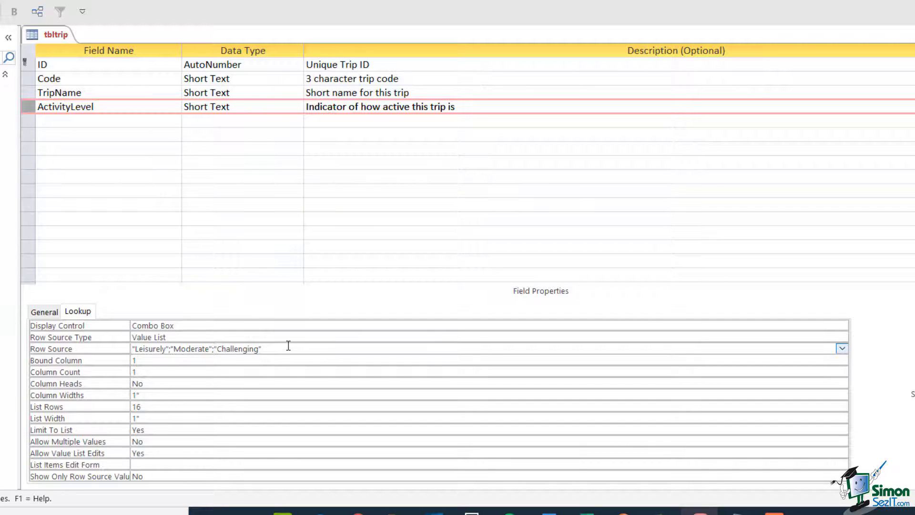
pyautogui.write('"Leisurely - Moderate')
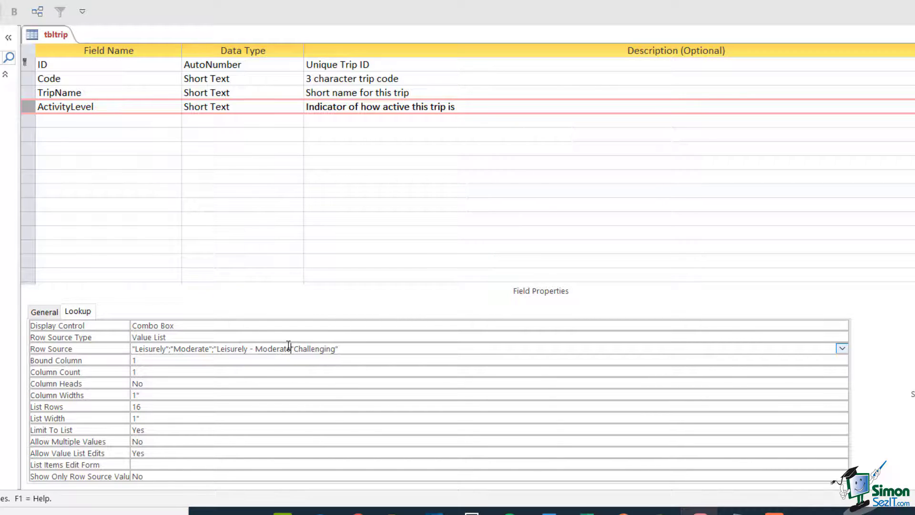
pyautogui.write('";')
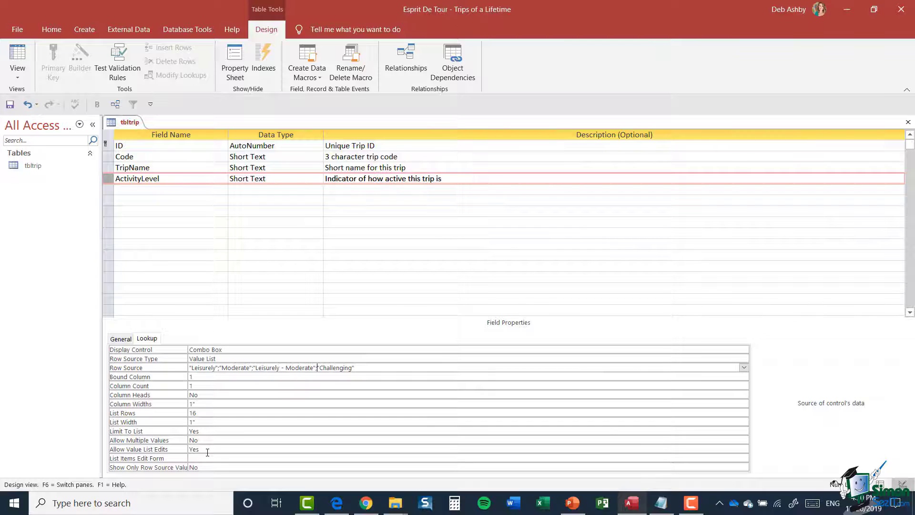
# Switch tbltrip to Datasheet view, saving the table design and answering the data integrity check.
pyautogui.click(882, 483)
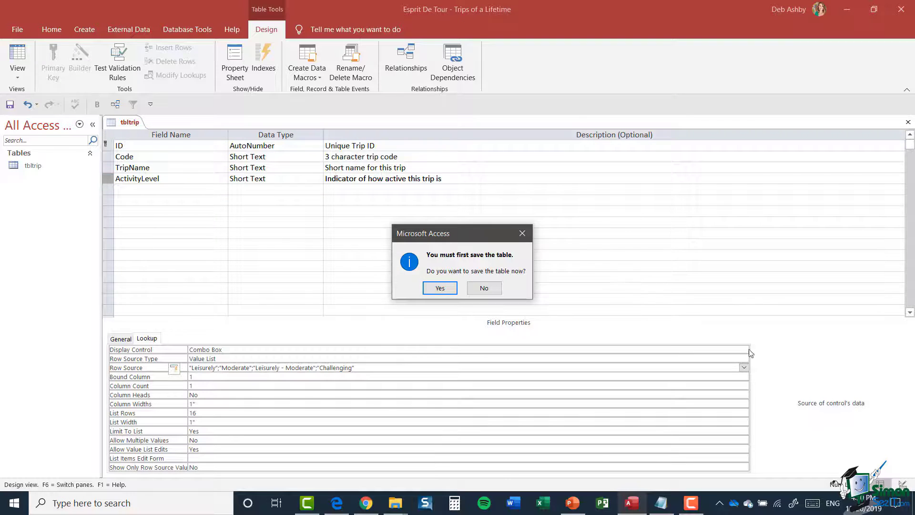
pyautogui.press('Return')
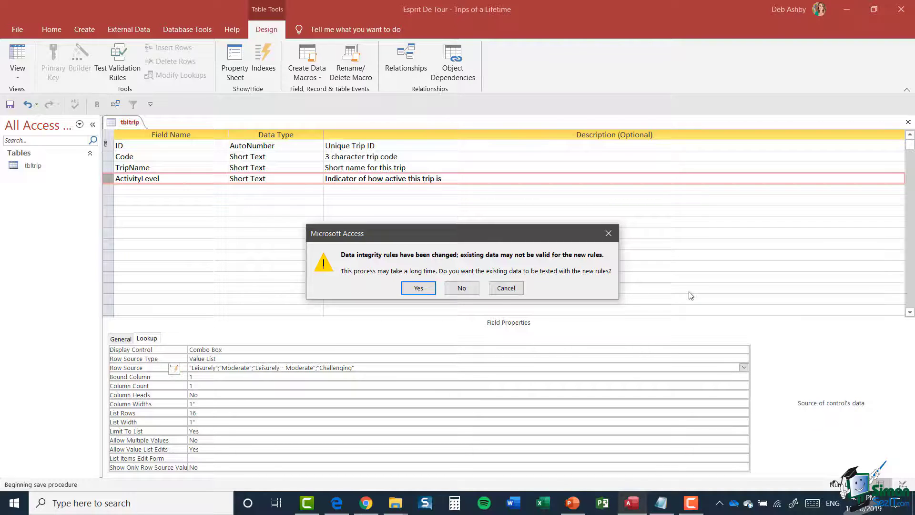
pyautogui.click(508, 288)
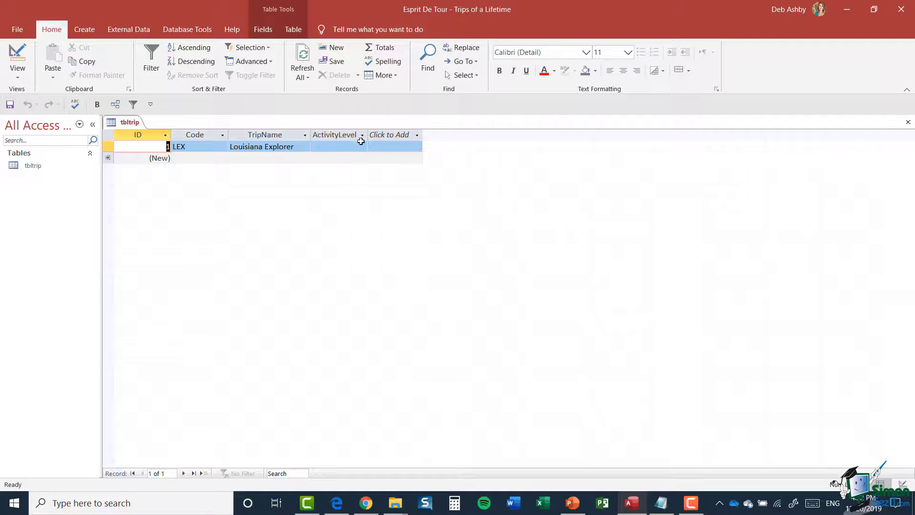
# Set the Louisiana Explorer record's ActivityLevel to Leisurely - Moderate and widen the column to fit the full value.
pyautogui.click(335, 146)
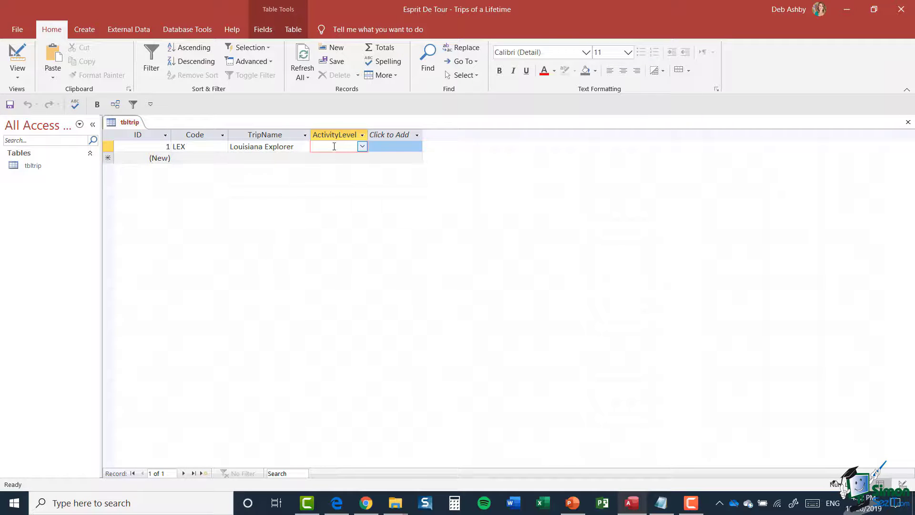
pyautogui.click(362, 147)
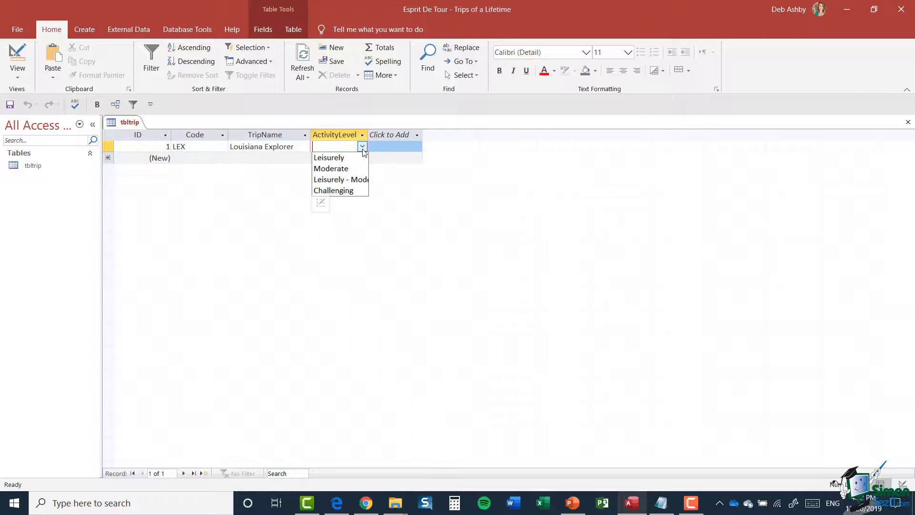
pyautogui.click(348, 180)
pyautogui.moveTo(368, 136); pyautogui.dragTo(404, 137)
pyautogui.click(406, 137)
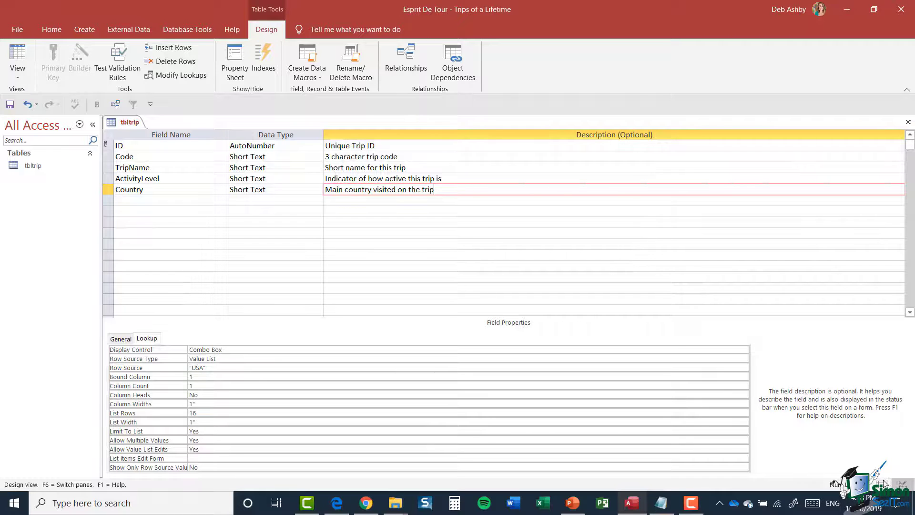
# Save the tbltrip design and, in Datasheet view, set the Louisiana Explorer record's Country to USA.
pyautogui.click(881, 485)
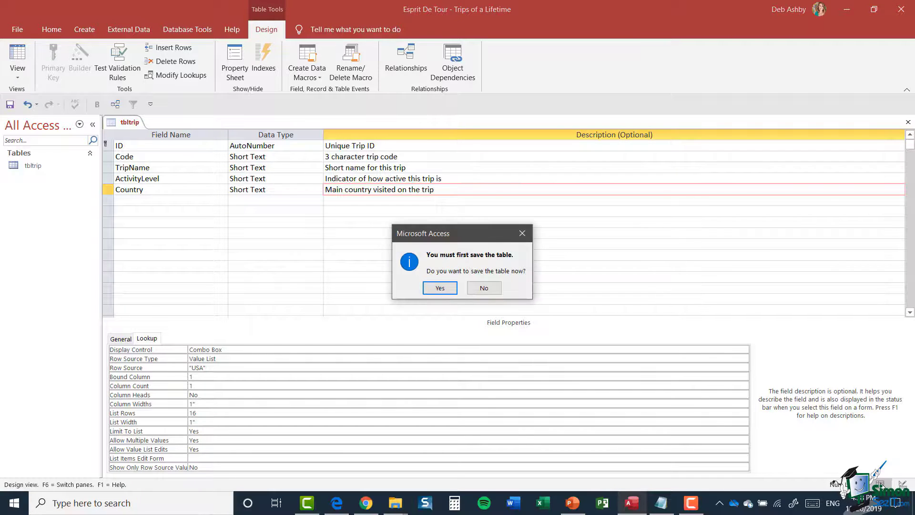
pyautogui.click(437, 288)
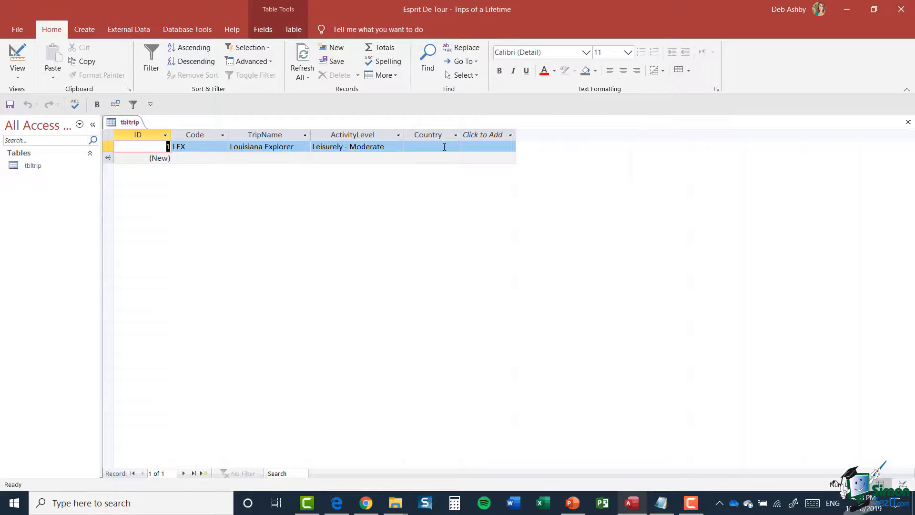
pyautogui.click(445, 146)
pyautogui.click(456, 147)
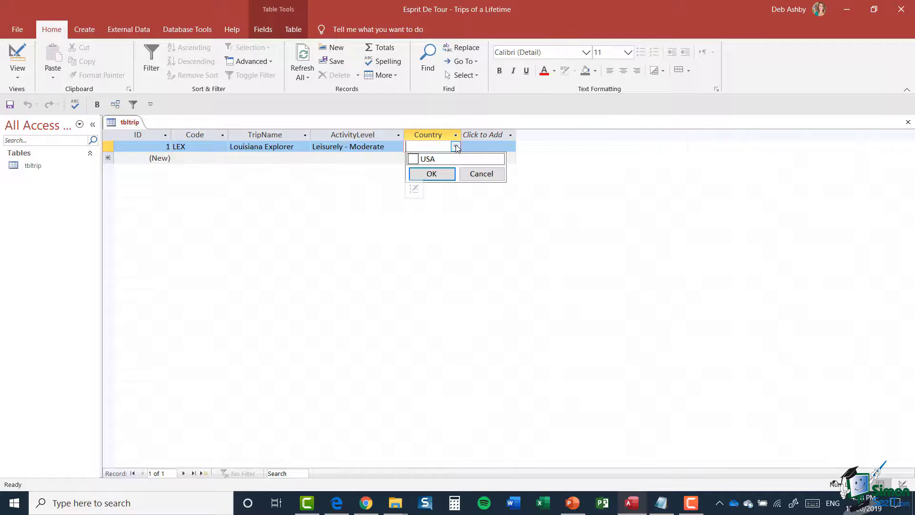
pyautogui.click(413, 159)
pyautogui.click(434, 174)
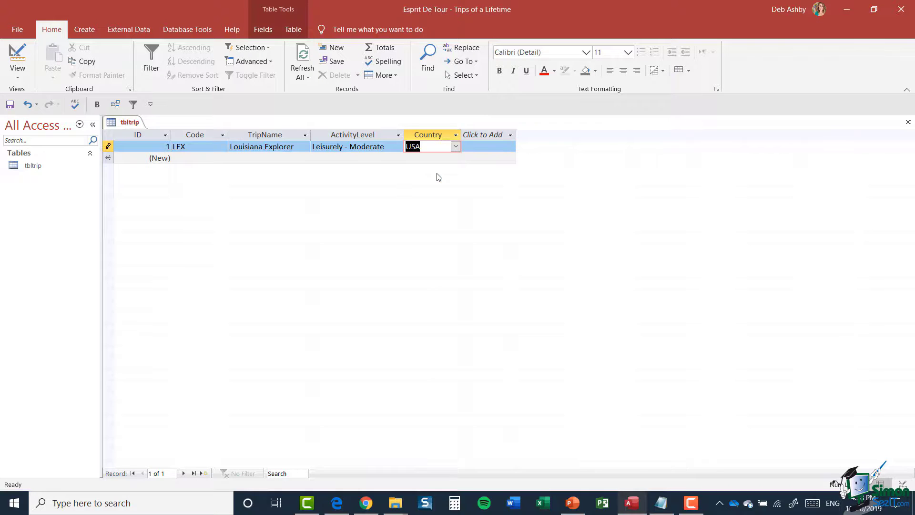
# In tbltrip's Design view, add a Long Text field named Description below the Country field.
pyautogui.click(902, 484)
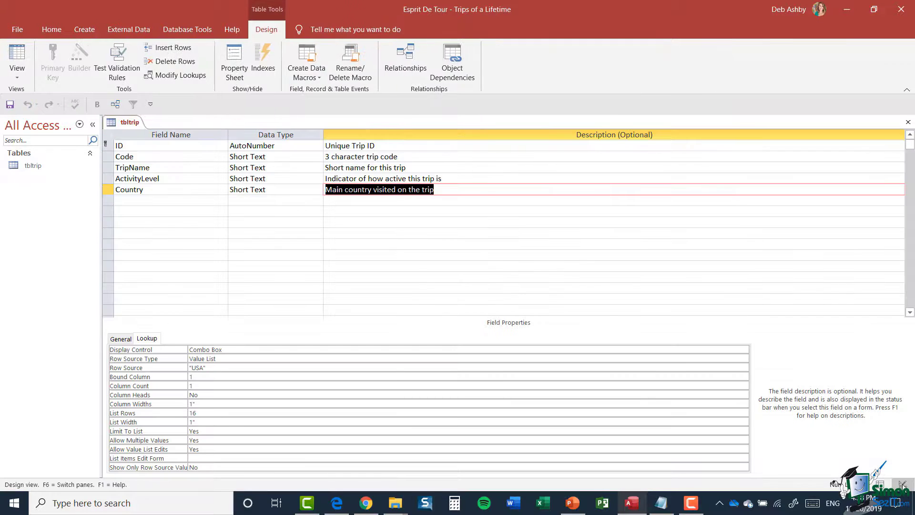
pyautogui.click(163, 201)
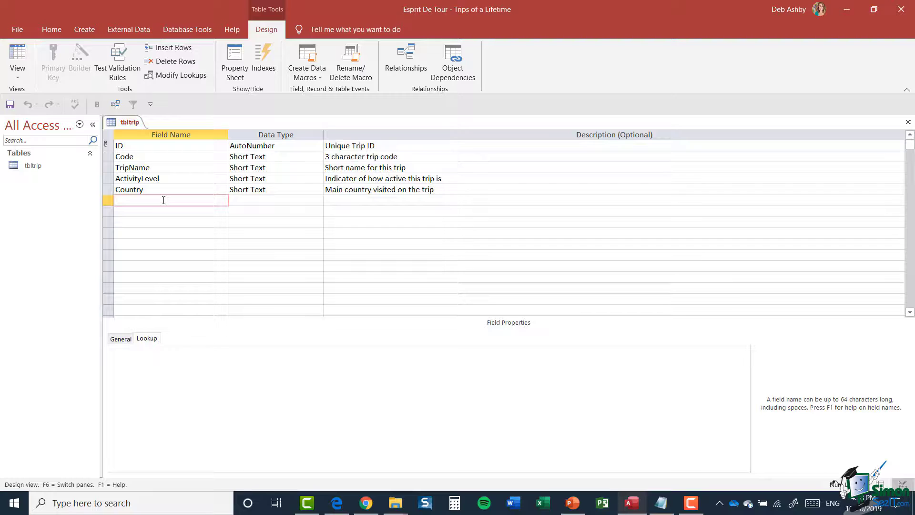
pyautogui.write('Descriptions')
pyautogui.press('Tab')
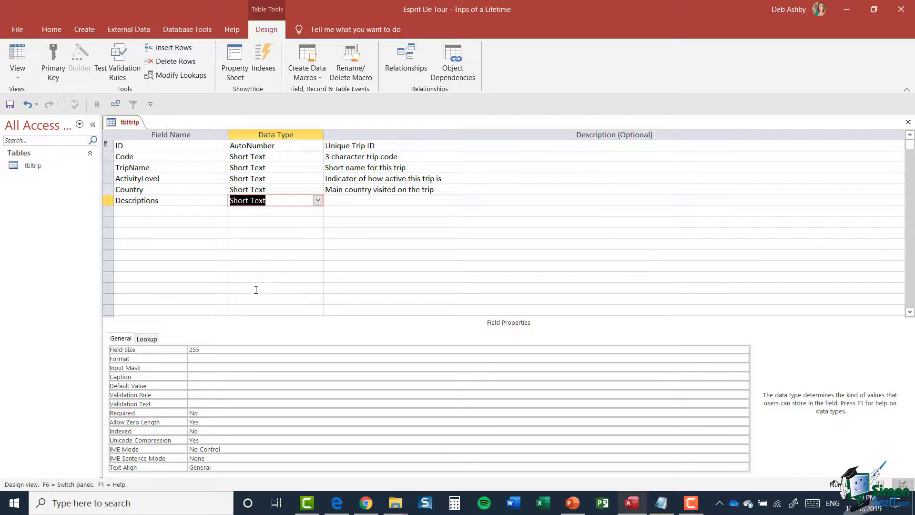
pyautogui.click(318, 200)
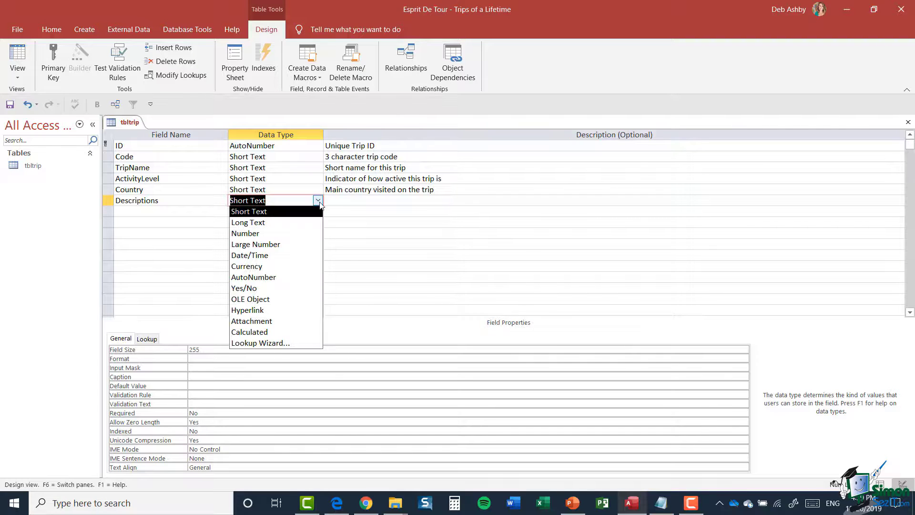
pyautogui.click(296, 220)
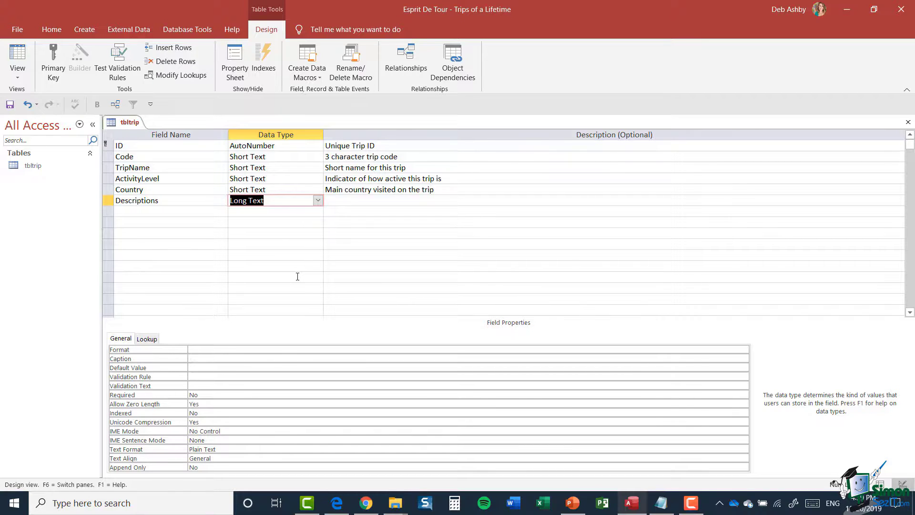
pyautogui.hotkey('ctrl', 'z')
pyautogui.click(107, 200)
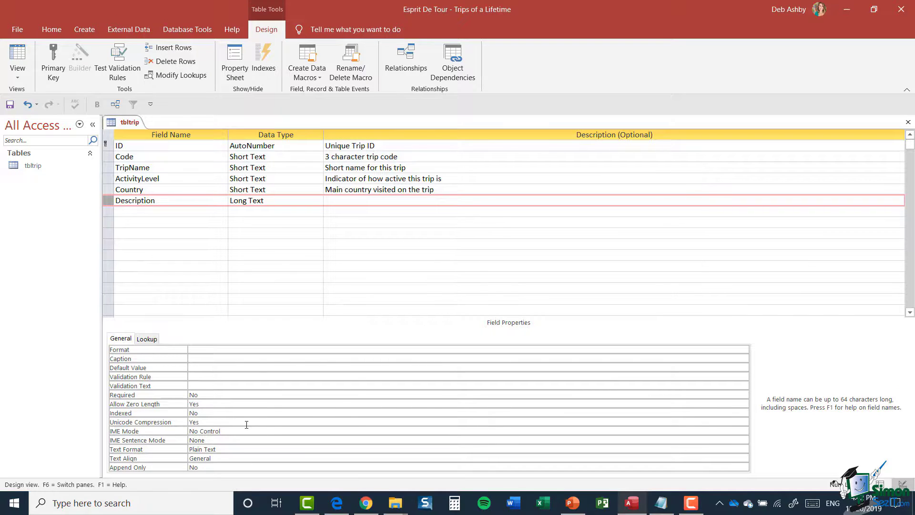
# Check the Description field's Indexed property and enter "Description of the trip" as its field description.
pyautogui.click(206, 411)
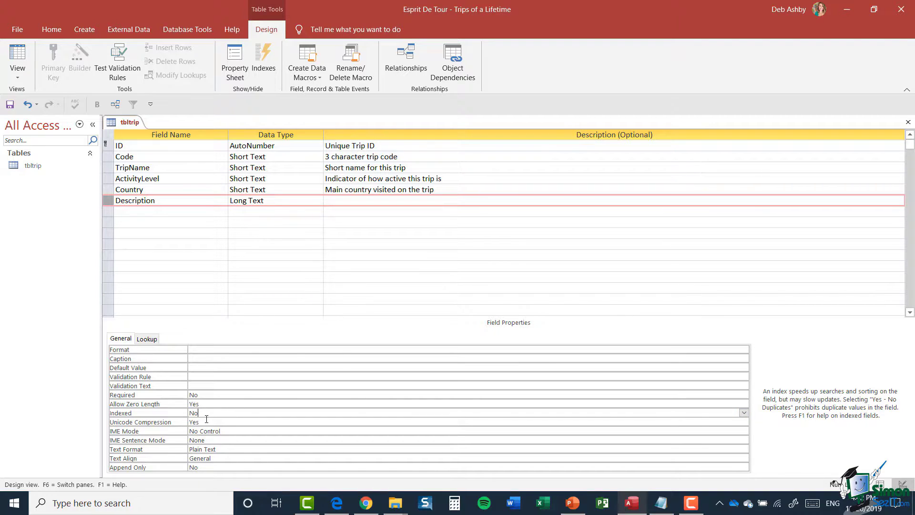
pyautogui.click(334, 201)
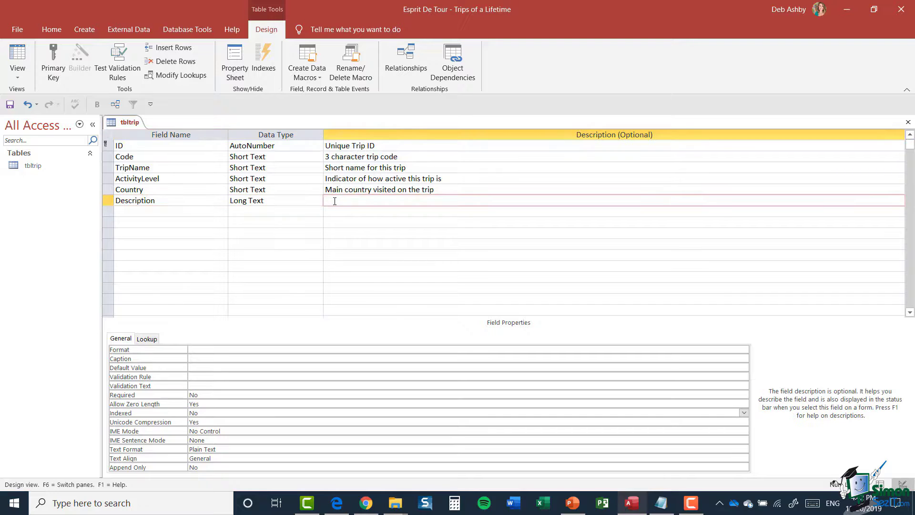
pyautogui.write('Description of the trip')
# Save the table design and, in Datasheet view, enter "An interesting tour of Louisiana" as the Louisiana Explorer record's Description.
pyautogui.click(880, 484)
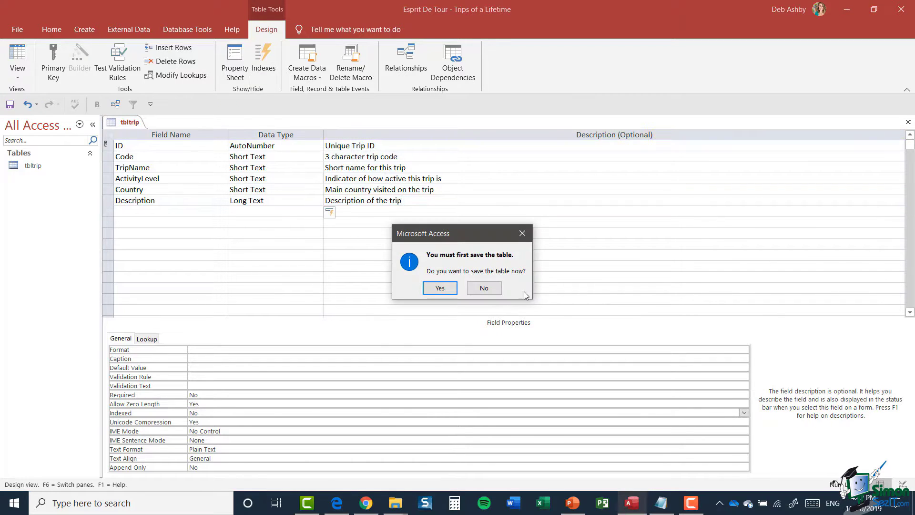
pyautogui.click(438, 288)
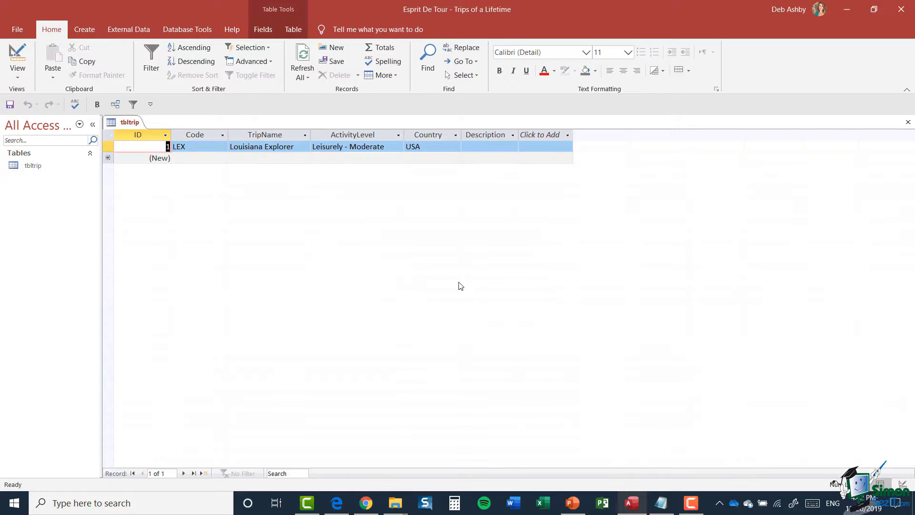
pyautogui.click(476, 146)
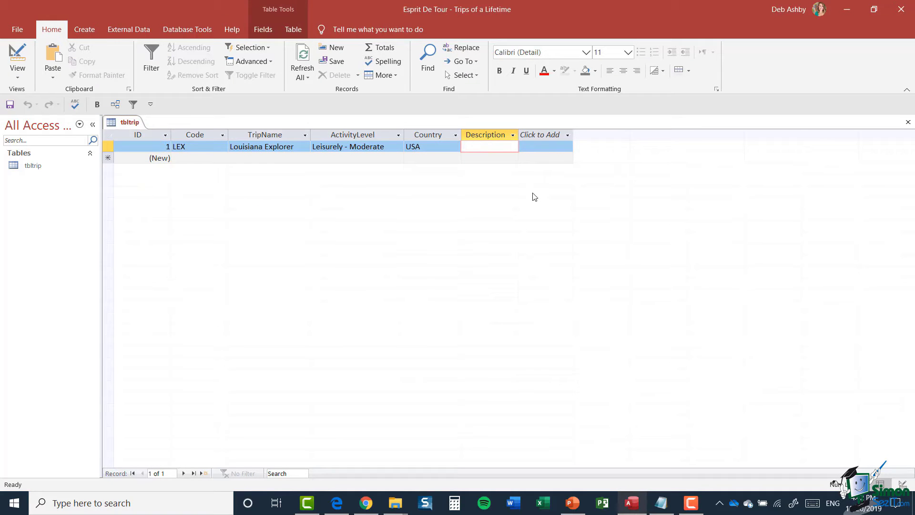
pyautogui.write('An interesting tour of Louisiana')
pyautogui.click(621, 146)
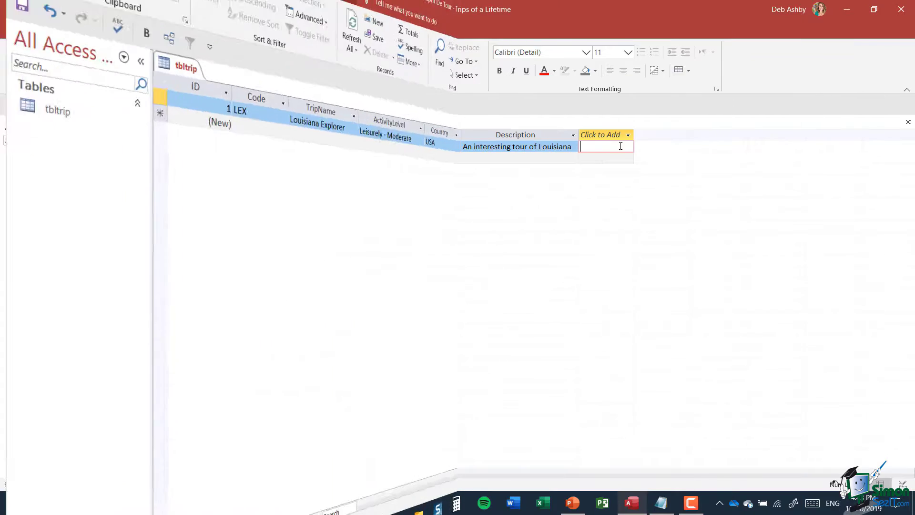